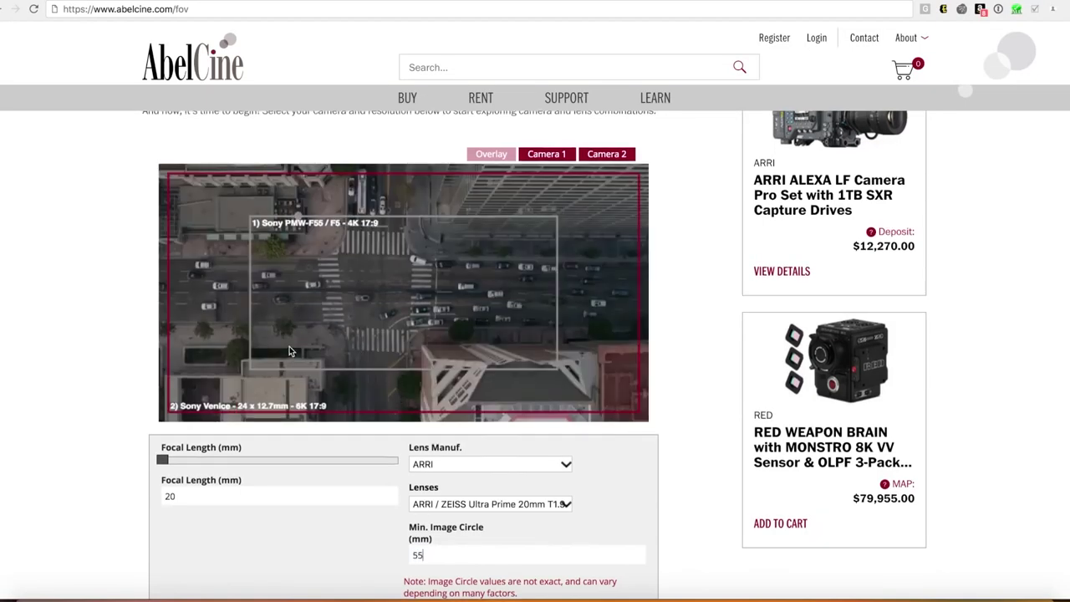
- Select the AbelCine FOV Tool page address in the browser
scroll(289, 346, up, 2)
scroll(289, 346, up, 5)
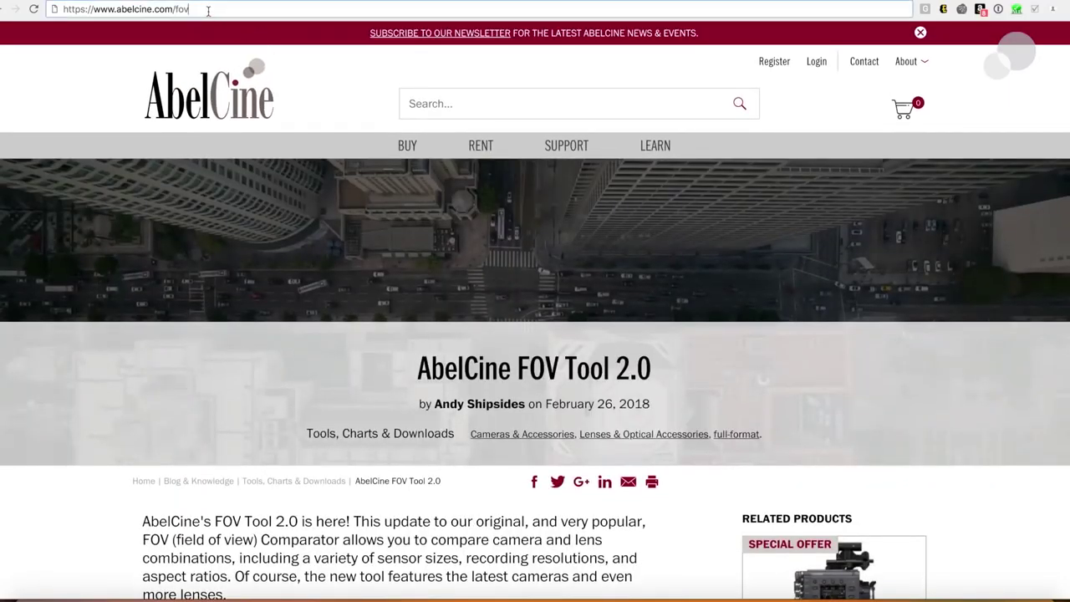
double_click(208, 11)
triple_click(208, 11)
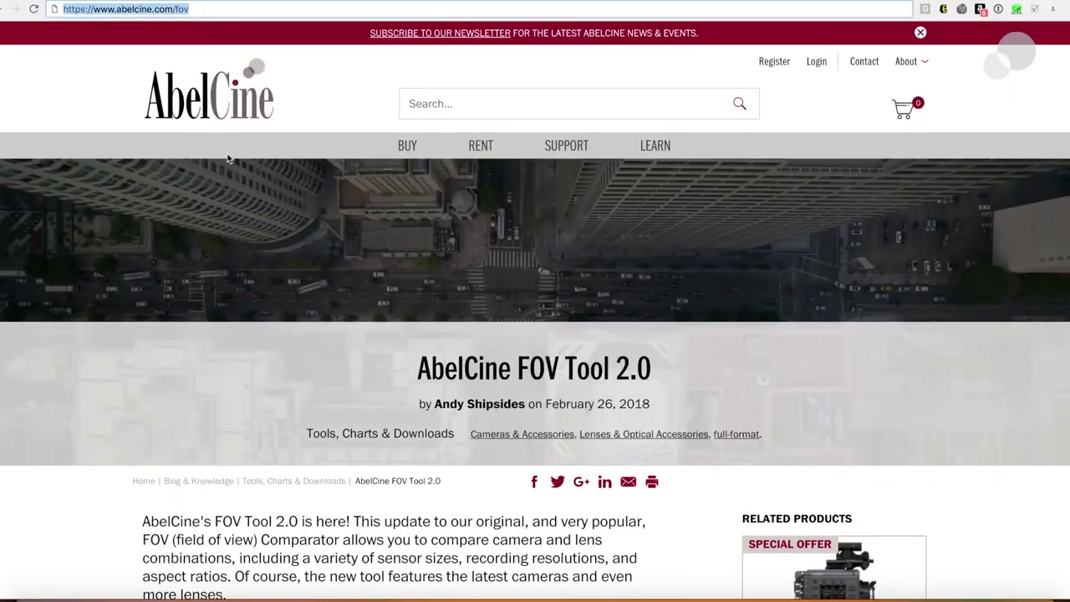
- Review the FOV comparison page and select the current 20 mm focal length value
scroll(227, 158, down, 15)
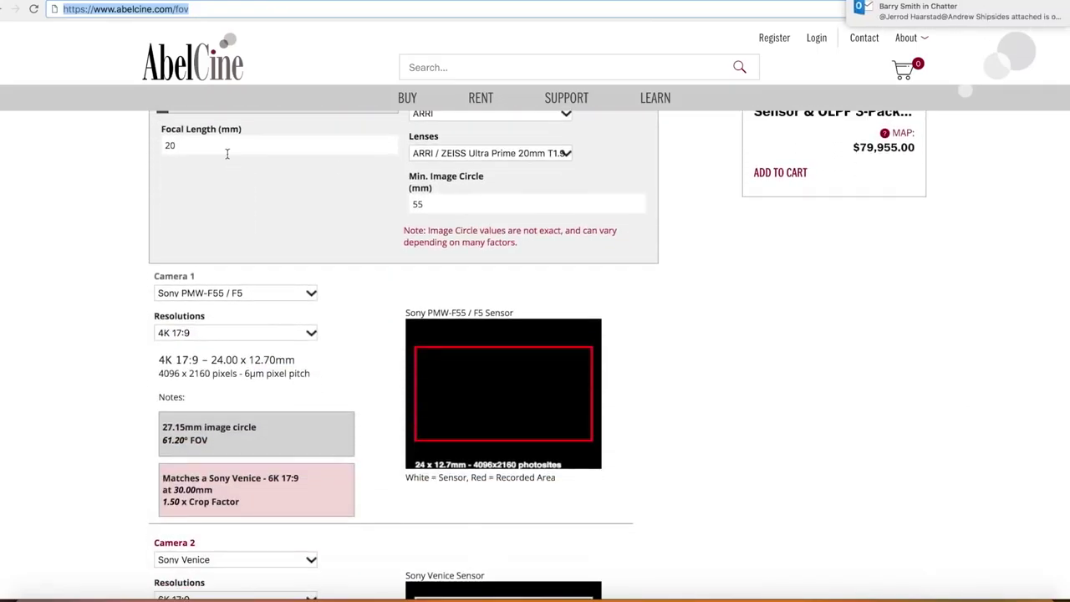
scroll(227, 153, down, 3)
scroll(224, 179, up, 12)
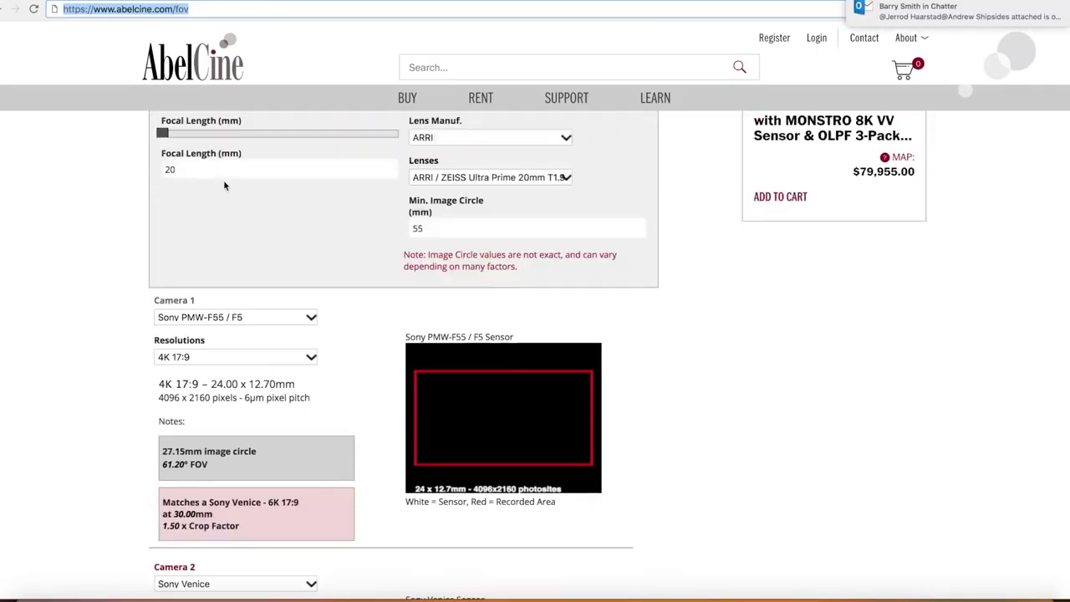
scroll(326, 574, down, 10)
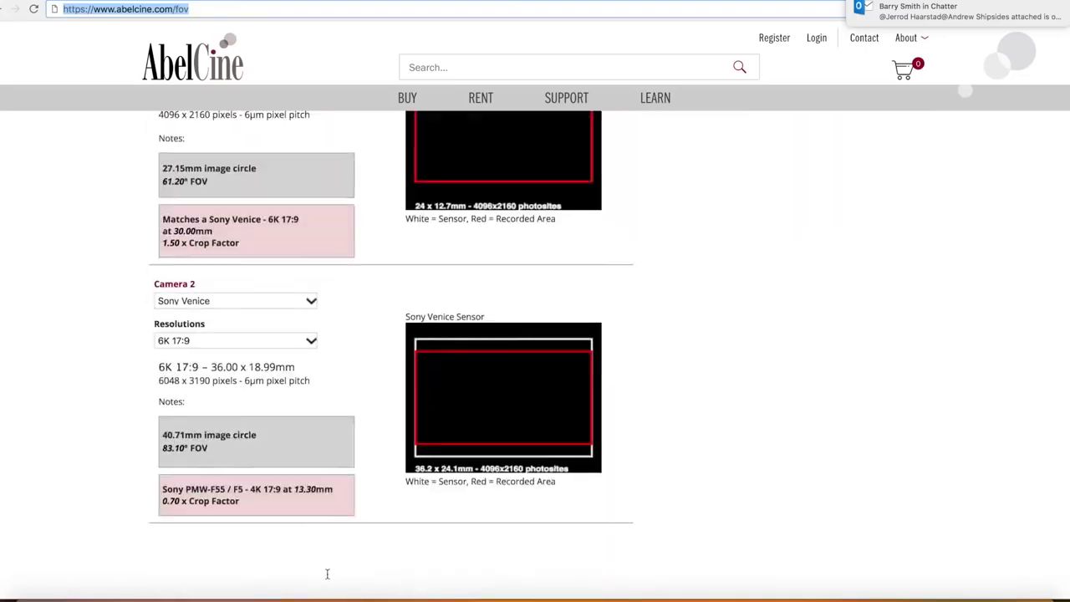
scroll(327, 570, up, 3)
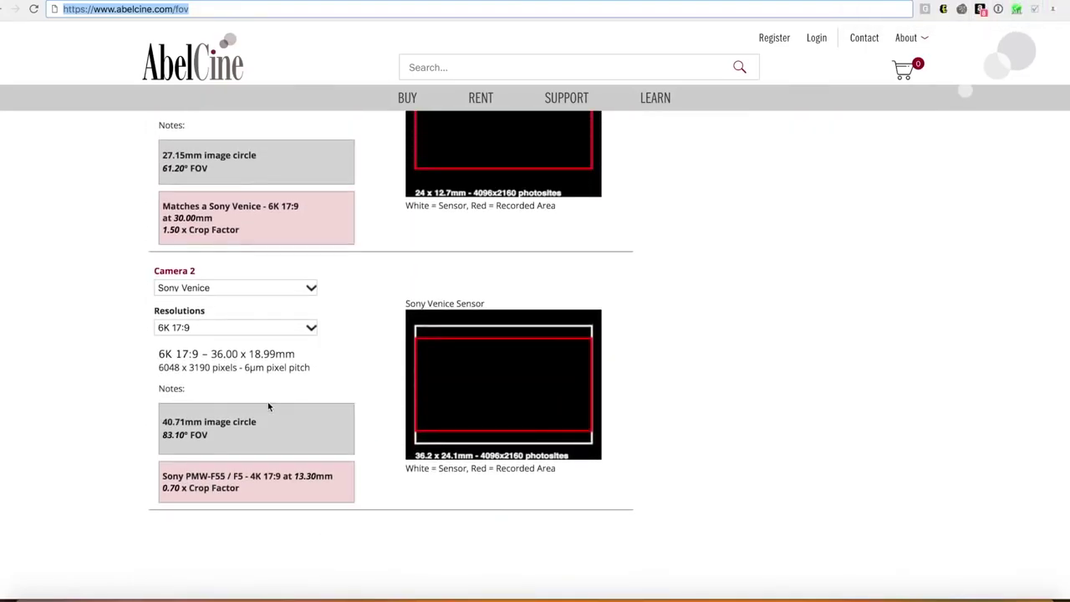
scroll(267, 405, up, 1)
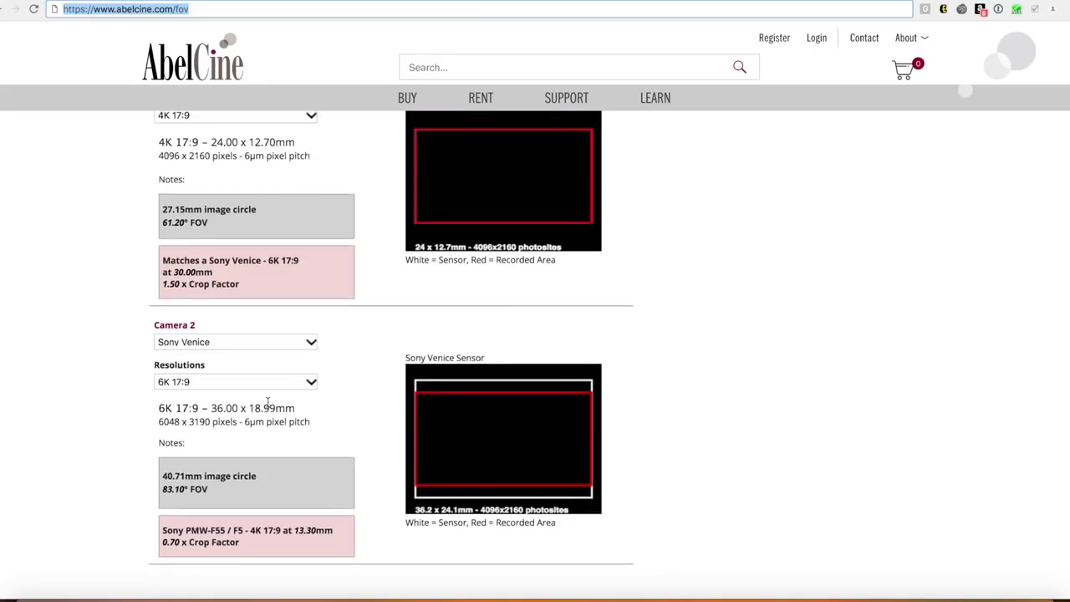
scroll(267, 403, up, 2)
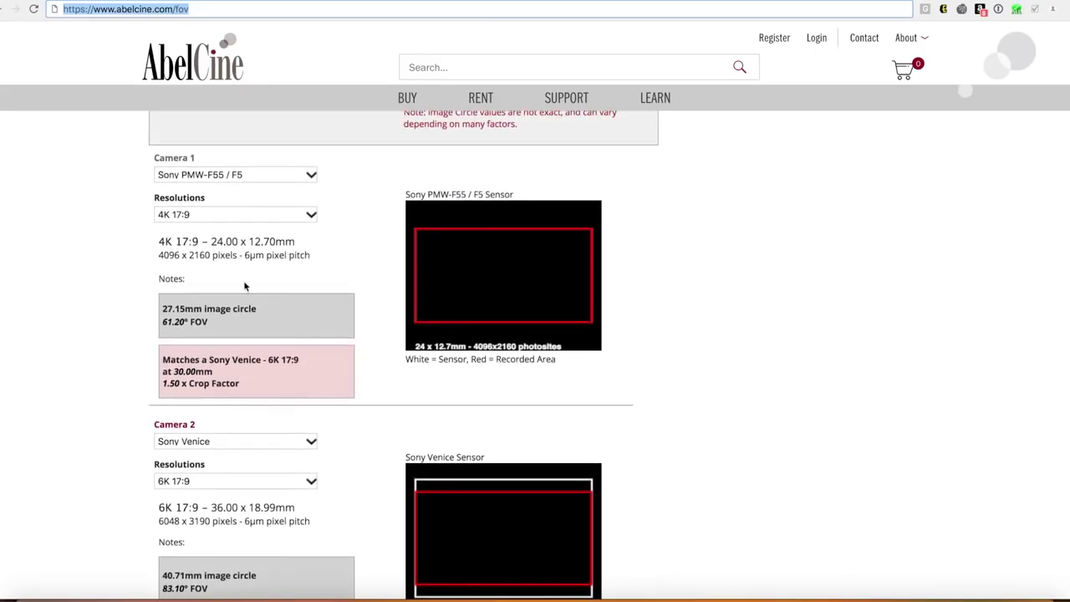
scroll(238, 403, up, 10)
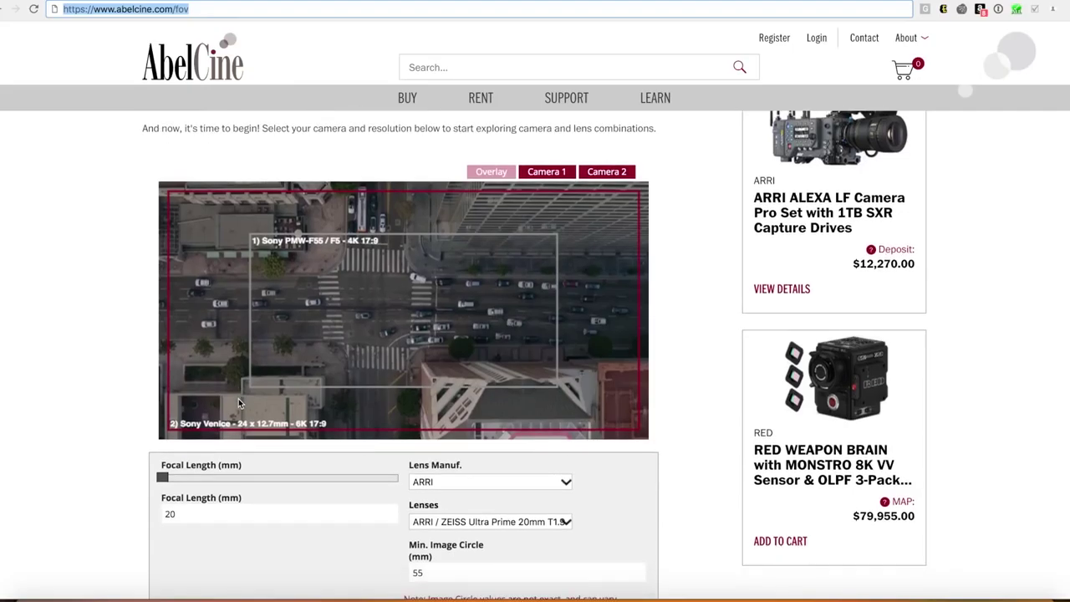
scroll(239, 403, down, 3)
double_click(209, 400)
- Enter a 35 mm focal length, review the tighter overlay, and return to Final Cut Pro
text(35)
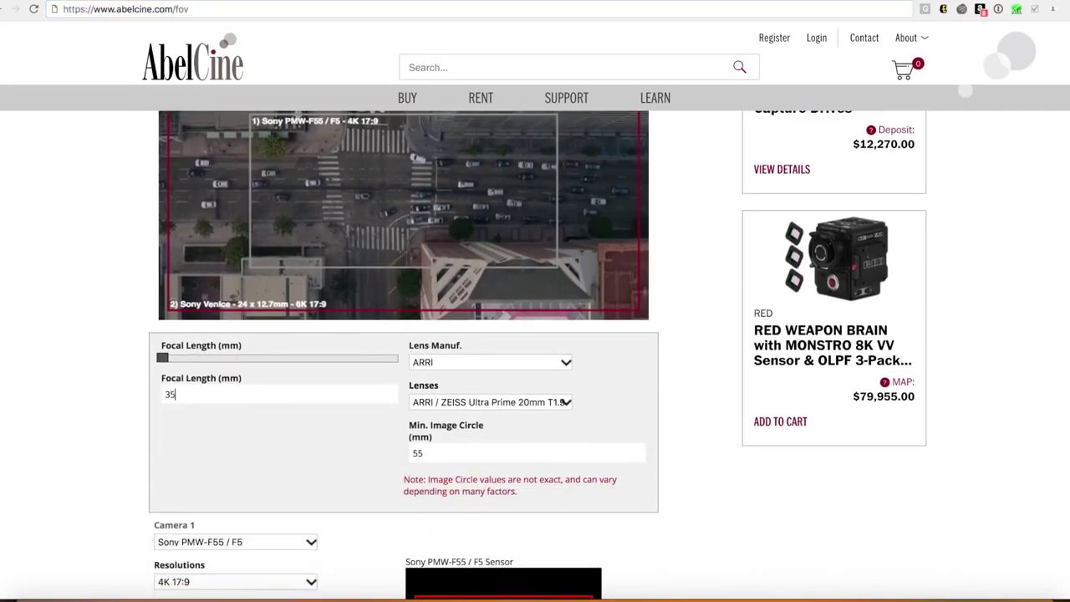
scroll(402, 355, up, 12)
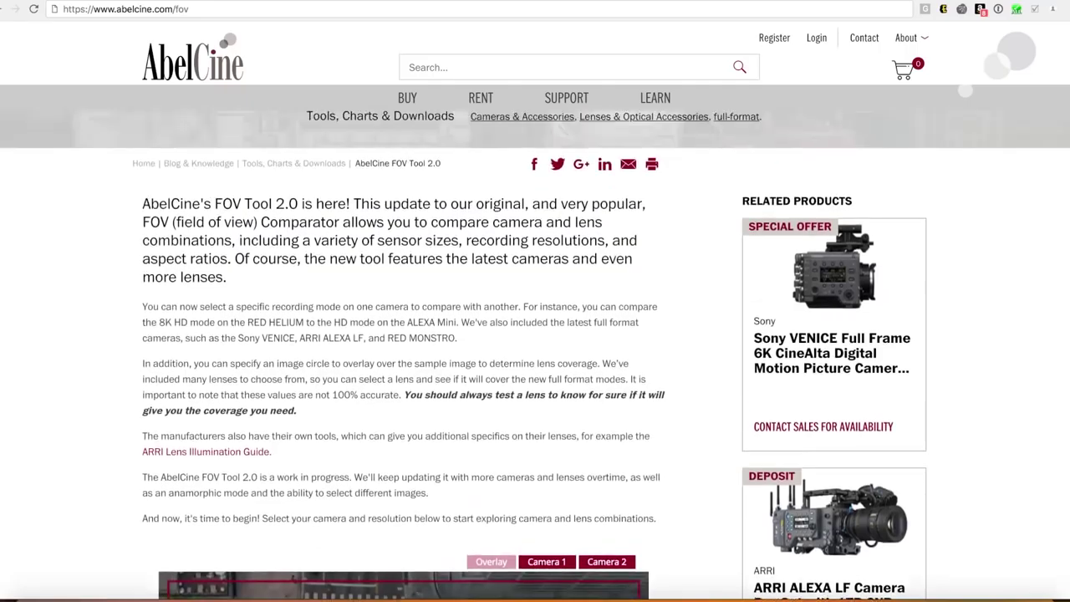
scroll(401, 355, down, 8)
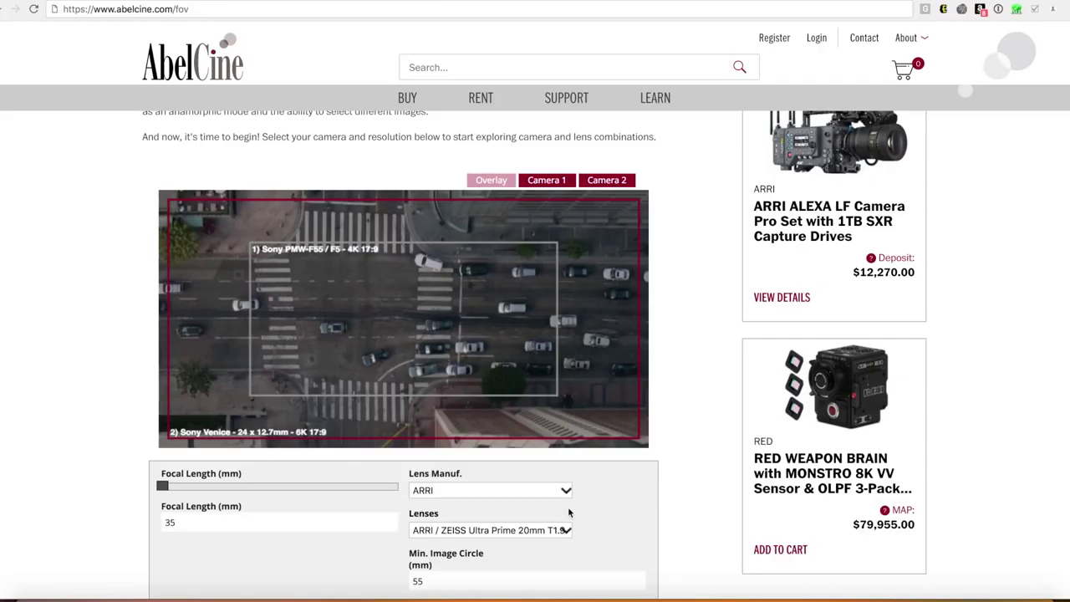
click(886, 592)
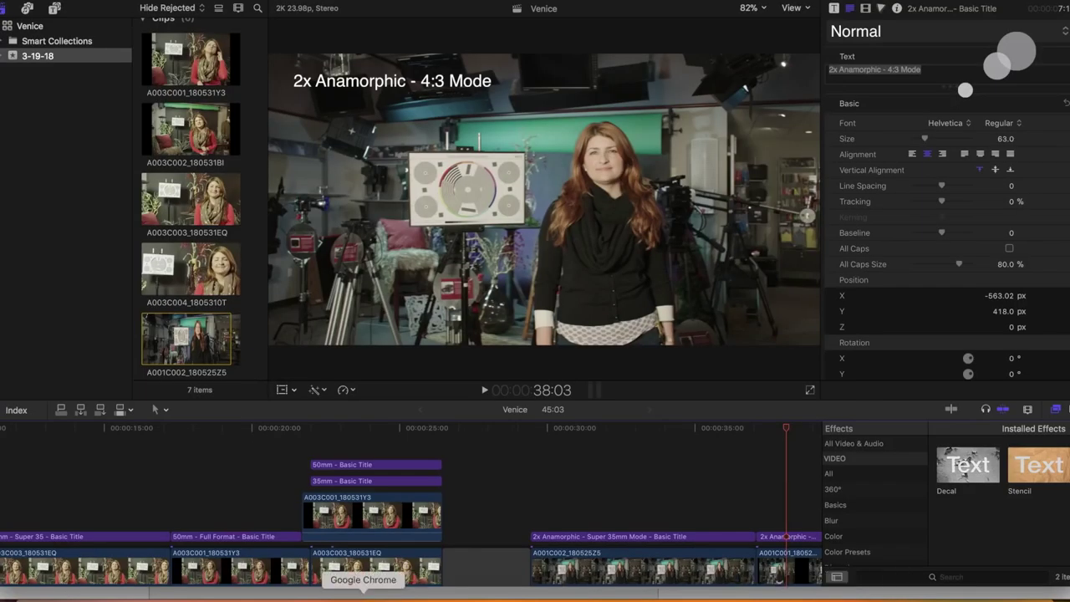
- Scrub from the timeline start through Super 35 into 35mm - Full Format, then jump to 14:17
scroll(33, 460, left, 10)
click(34, 435)
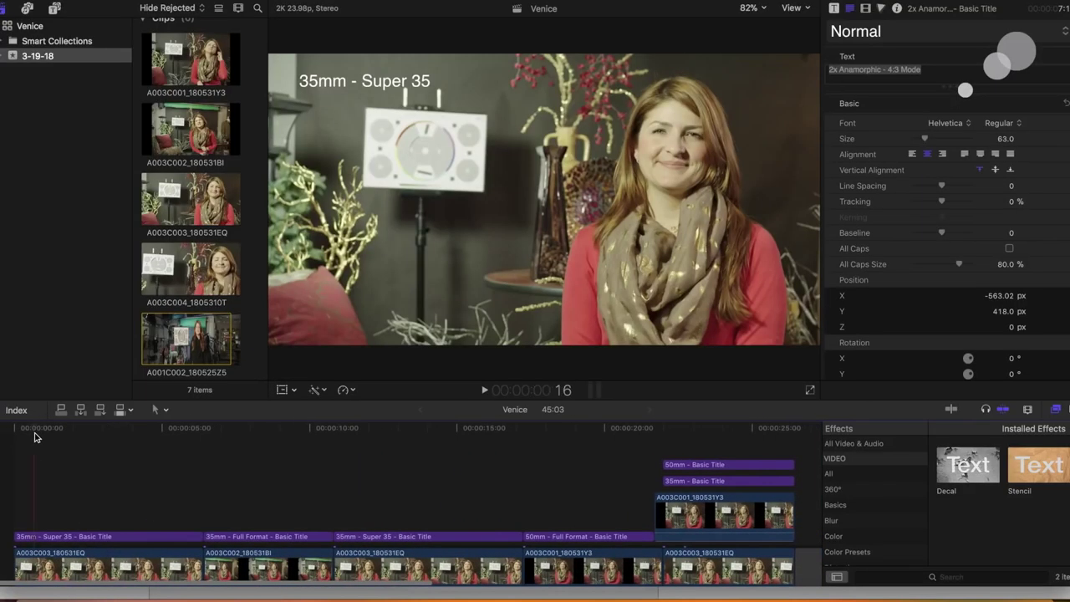
click(61, 434)
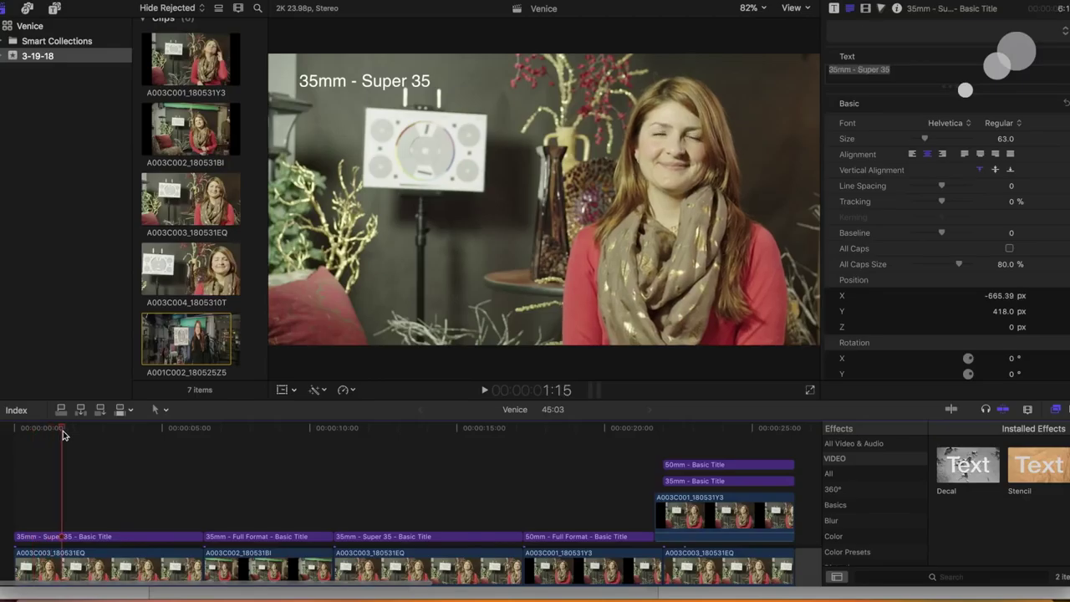
drag(64, 434, 69, 434)
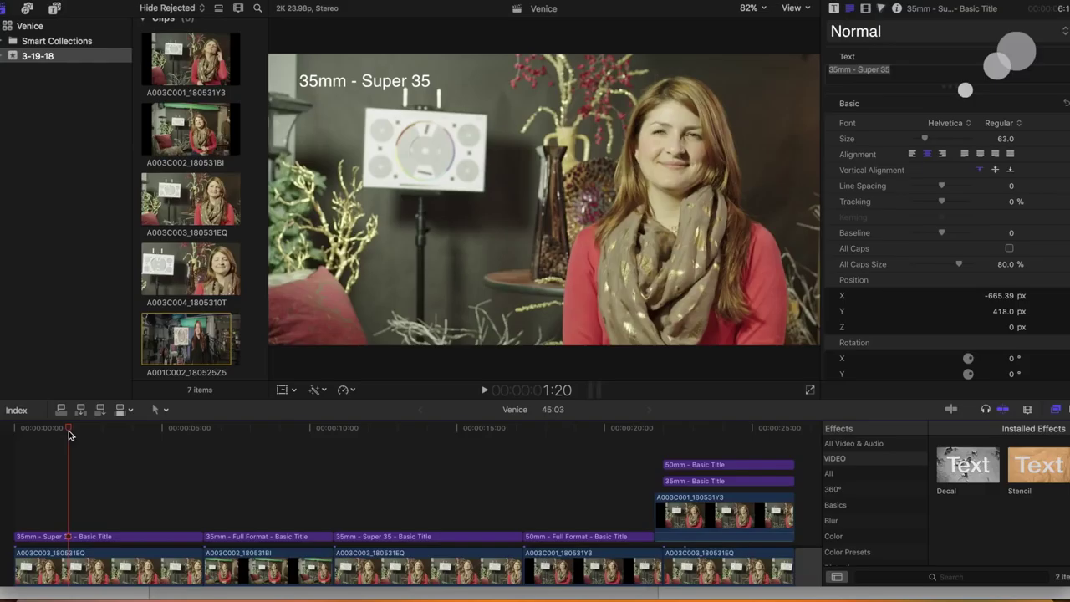
drag(70, 434, 104, 435)
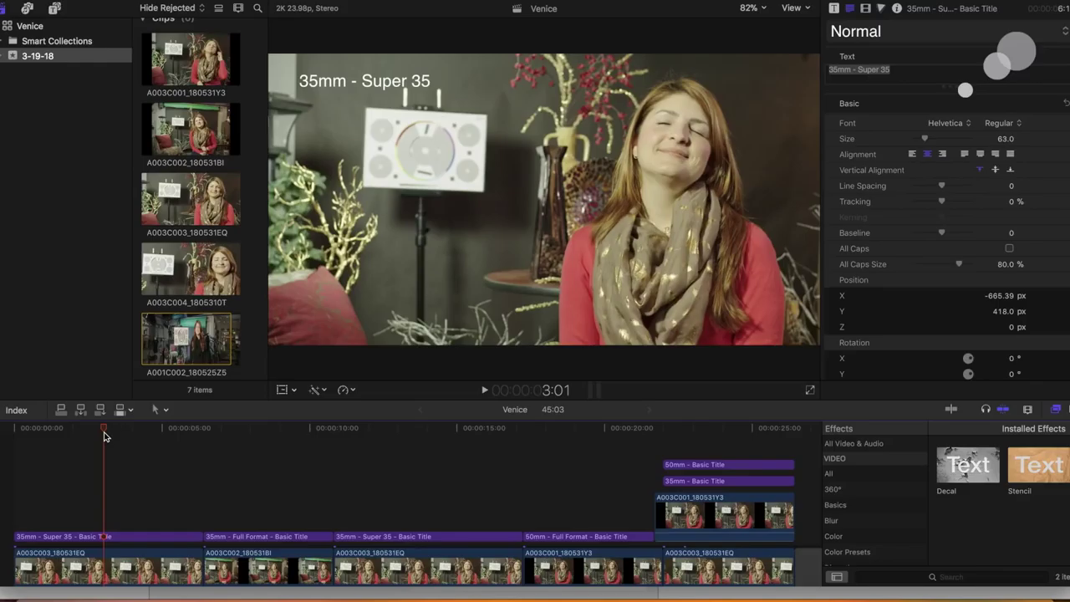
drag(123, 434, 185, 442)
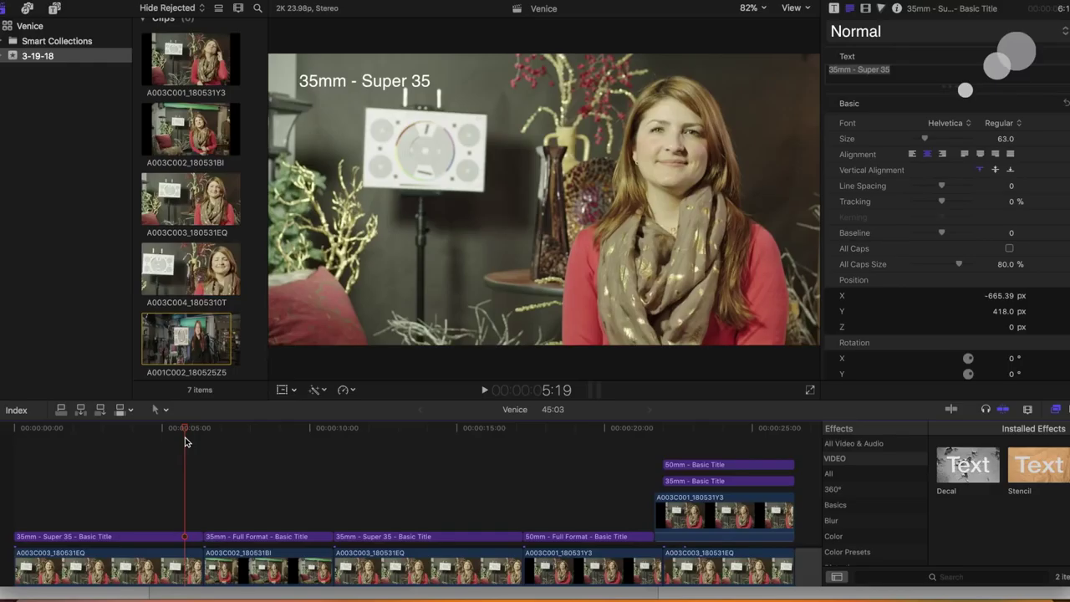
drag(185, 442, 238, 452)
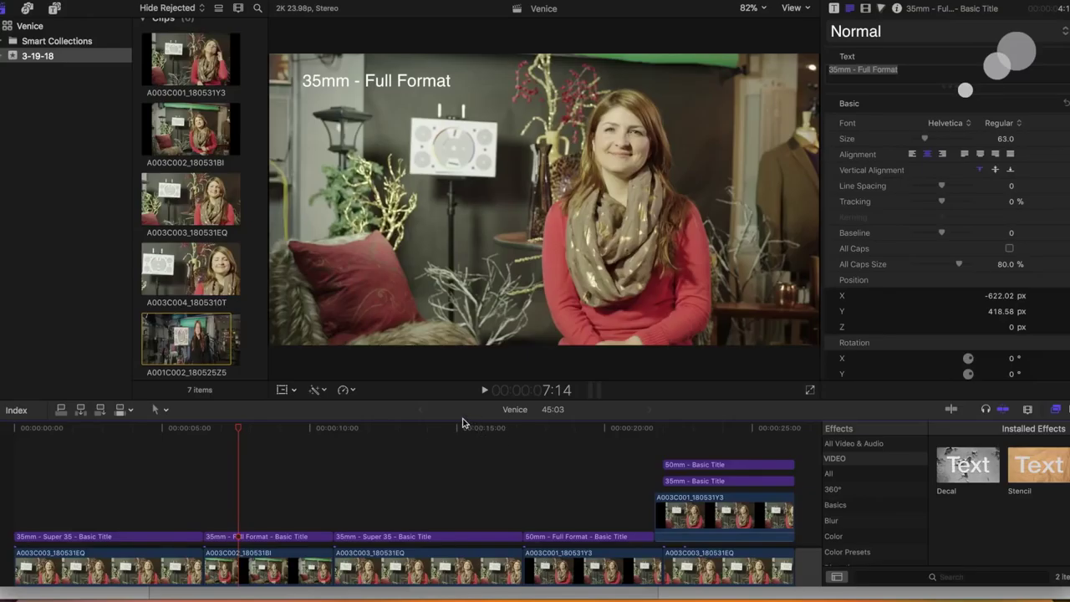
click(448, 430)
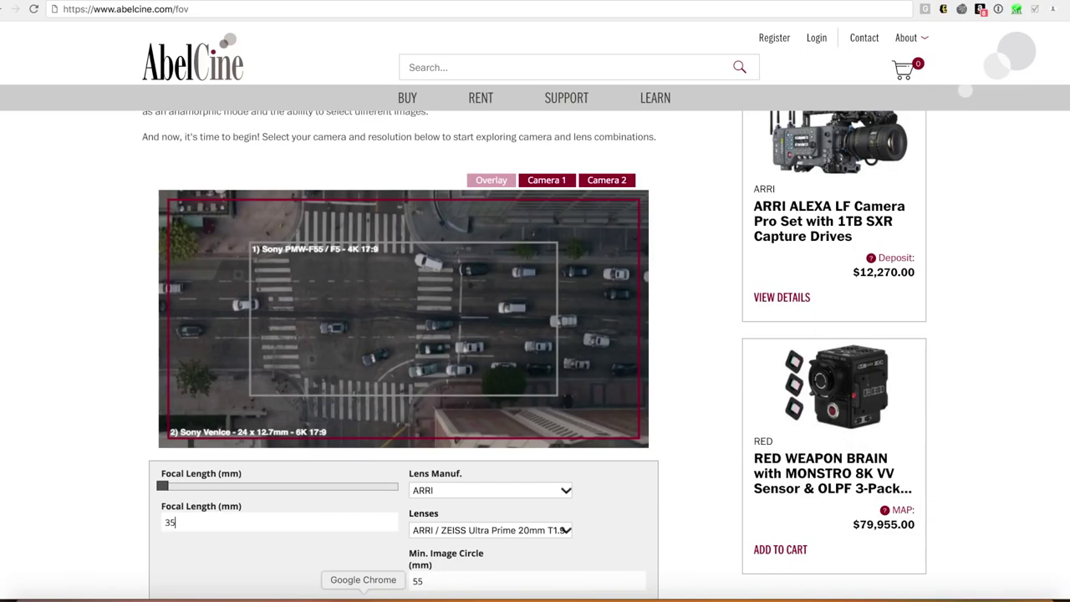
- Find the 52.50mm Venice match (1.50x crop) in the FOV notes, then return to Final Cut Pro
scroll(368, 460, down, 1)
scroll(369, 459, down, 8)
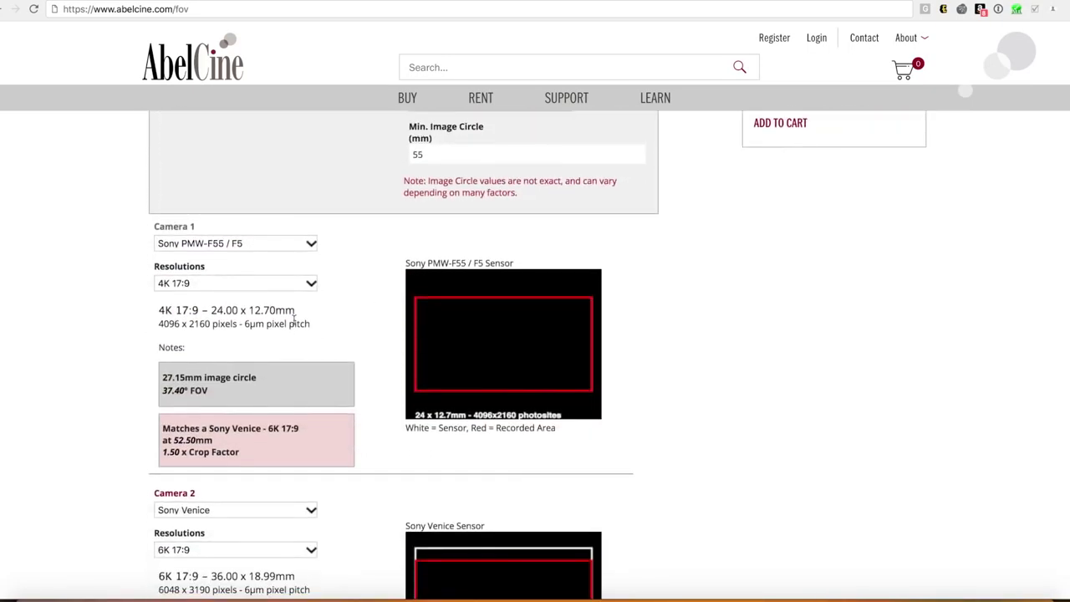
scroll(226, 271, up, 3)
scroll(226, 272, up, 1)
scroll(209, 305, down, 8)
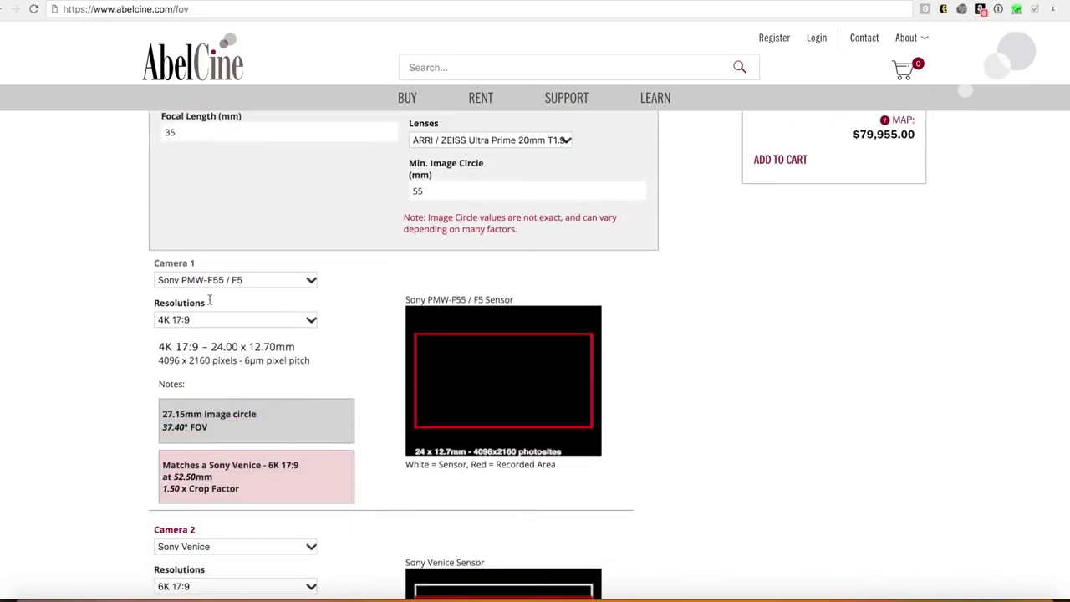
double_click(176, 305)
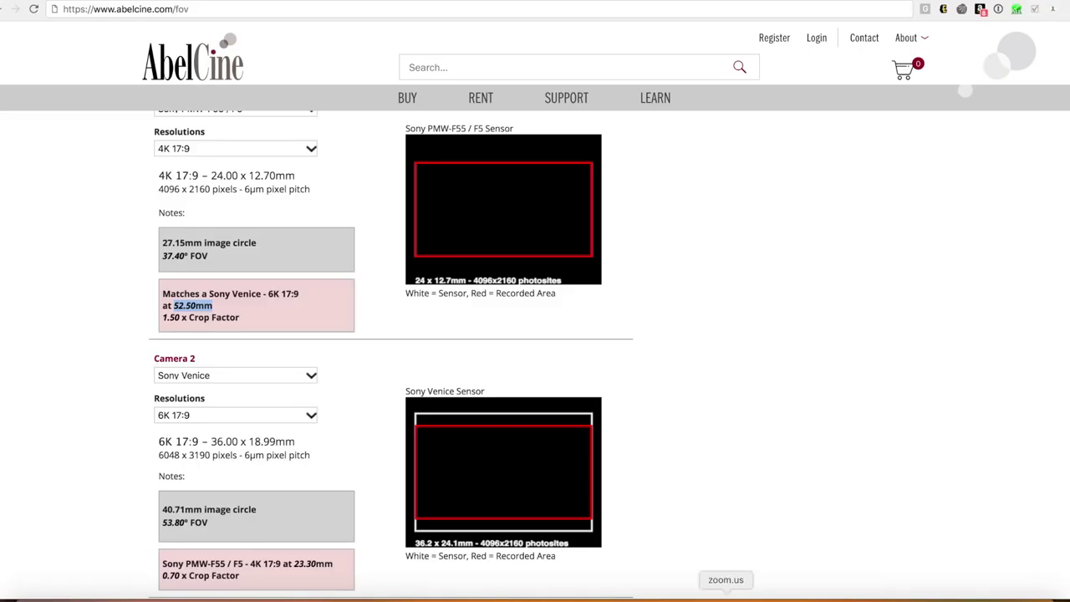
click(884, 595)
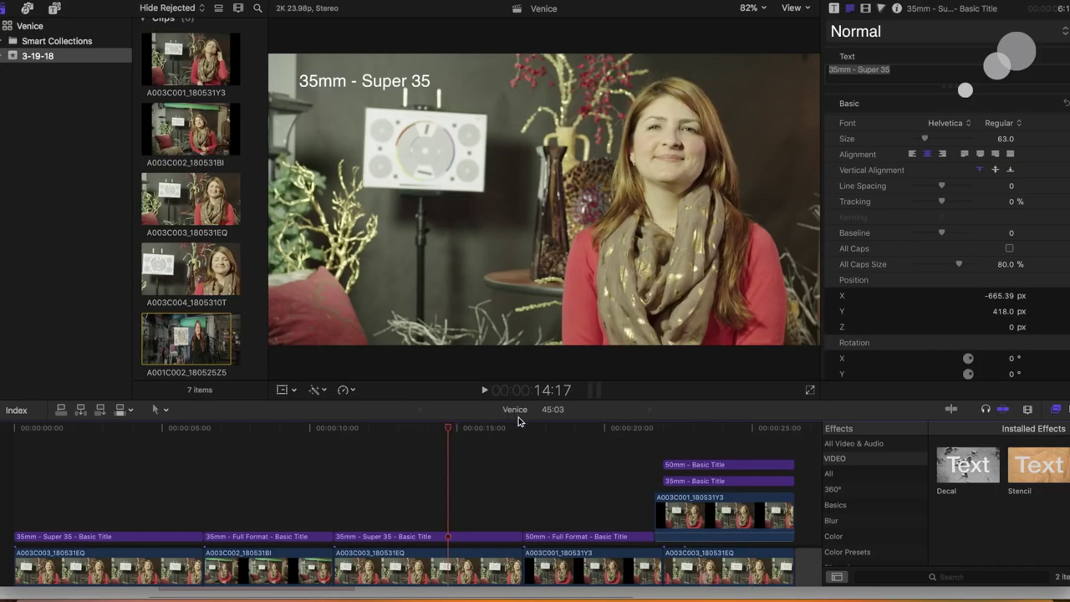
- Scrub between the 50mm - Full Format and 35mm - Super 35 shots, ending at 17:20
drag(520, 427, 592, 440)
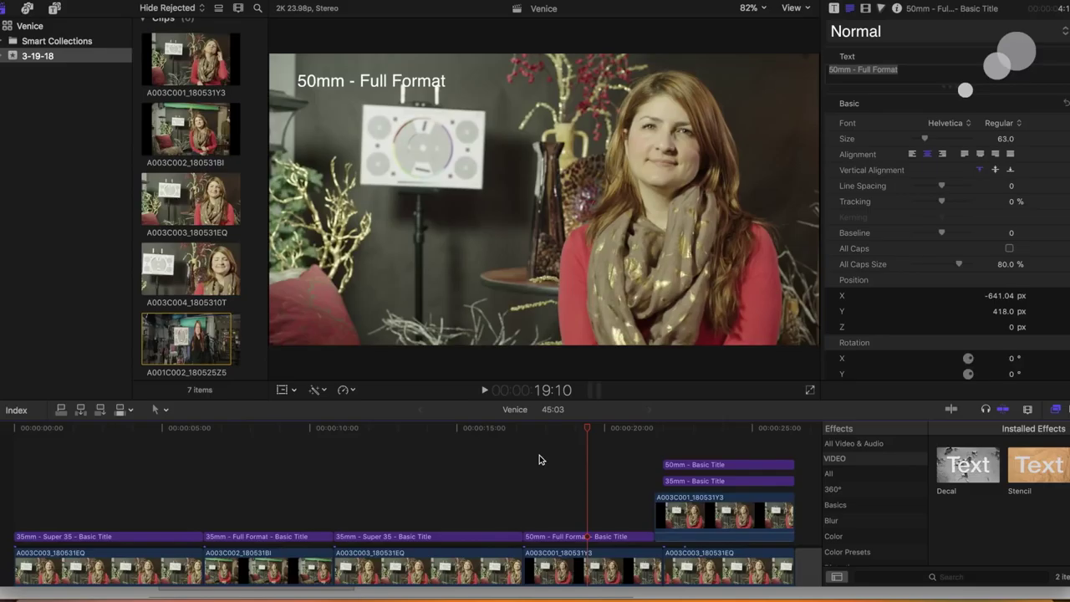
drag(487, 431, 503, 433)
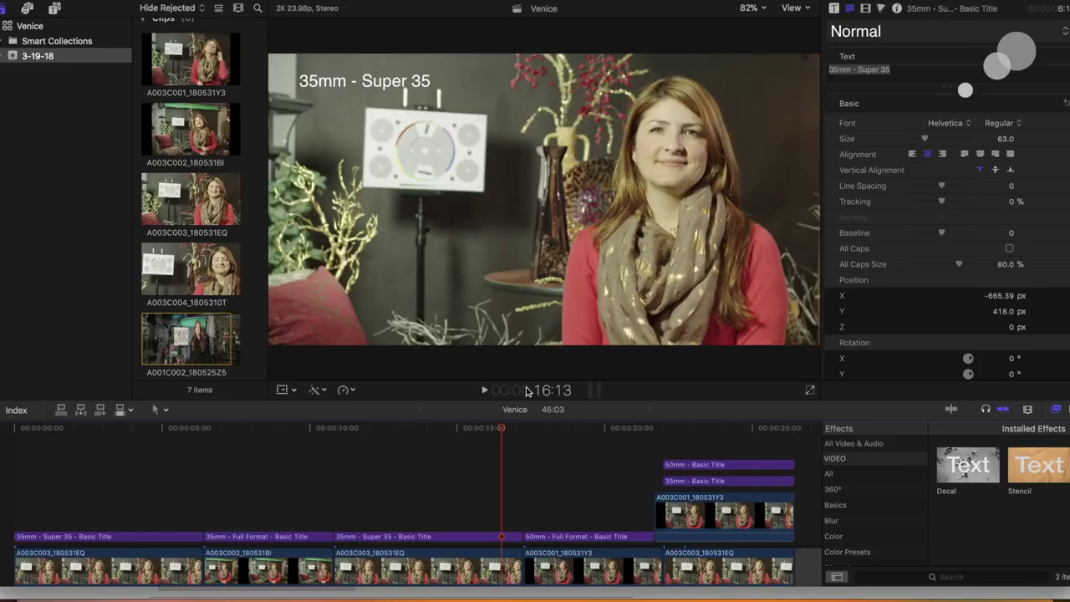
mouse_move(503, 432)
mouse_down()
mouse_move(566, 432)
mouse_move(523, 431)
mouse_move(543, 448)
mouse_move(489, 448)
mouse_up()
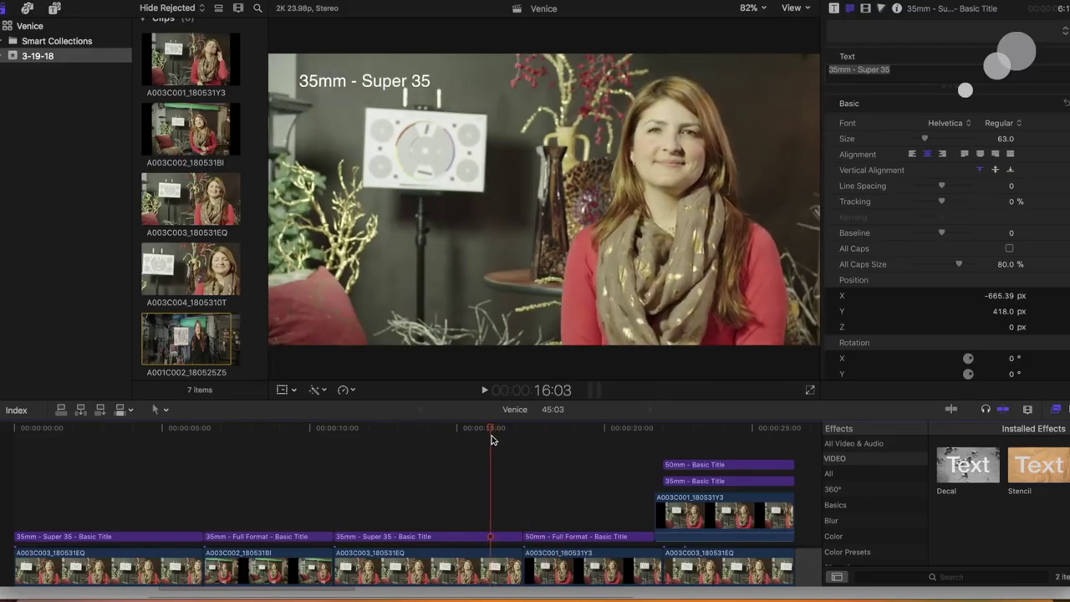
- Select the 50mm - Full Format title clip to show its text in the inspector
click(563, 436)
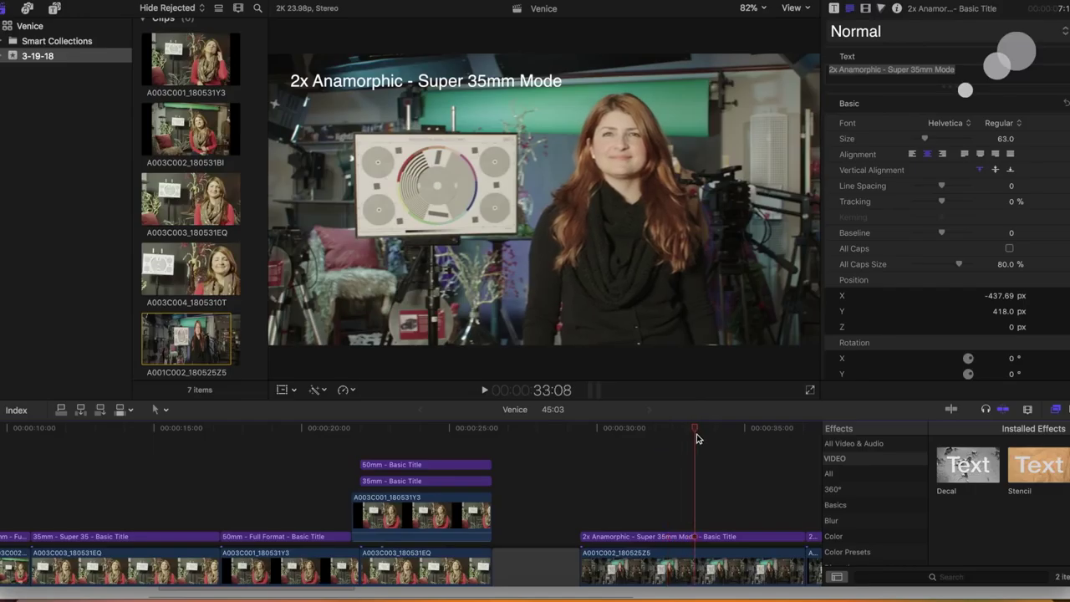
- Compare the 2x Anamorphic Super 35mm Mode and 4:3 Mode shots, ending on 4:3 at 40:07
scroll(707, 450, right, 5)
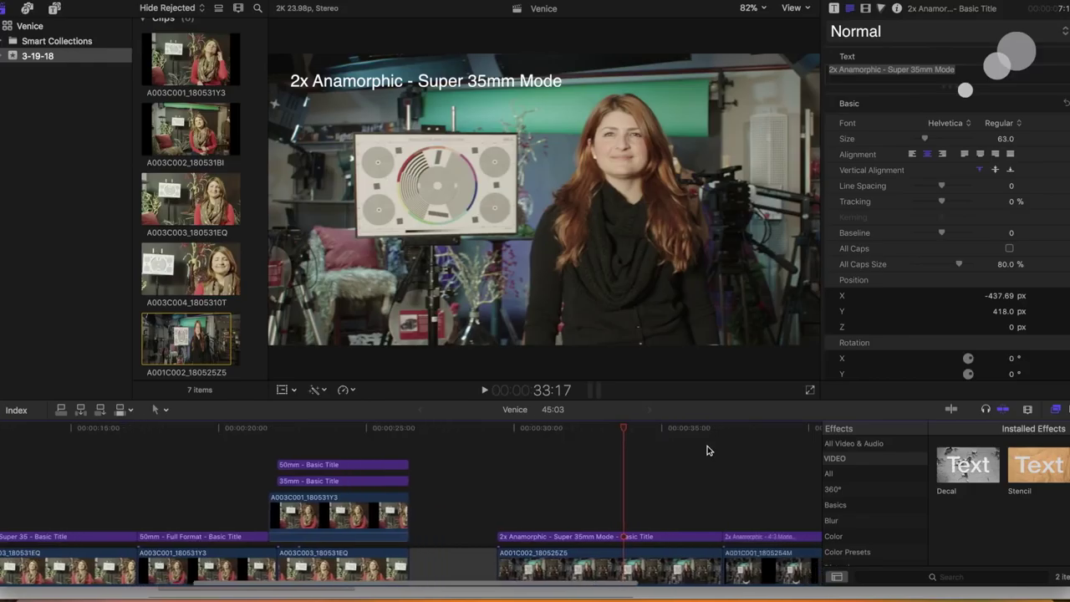
mouse_move(702, 433)
mouse_down()
mouse_move(593, 443)
mouse_move(721, 460)
mouse_up()
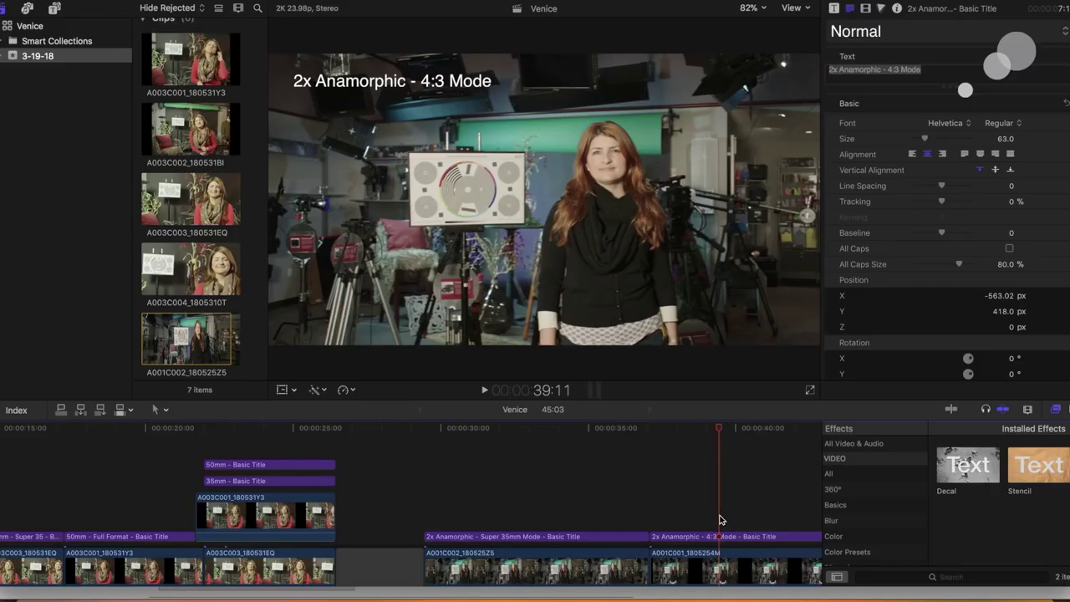
click(601, 430)
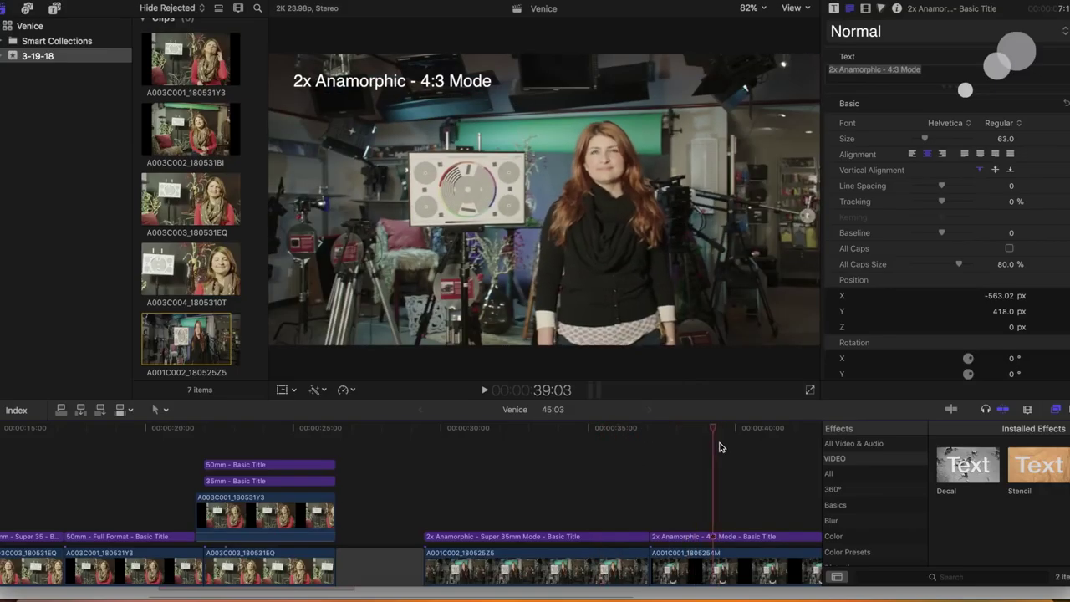
click(744, 477)
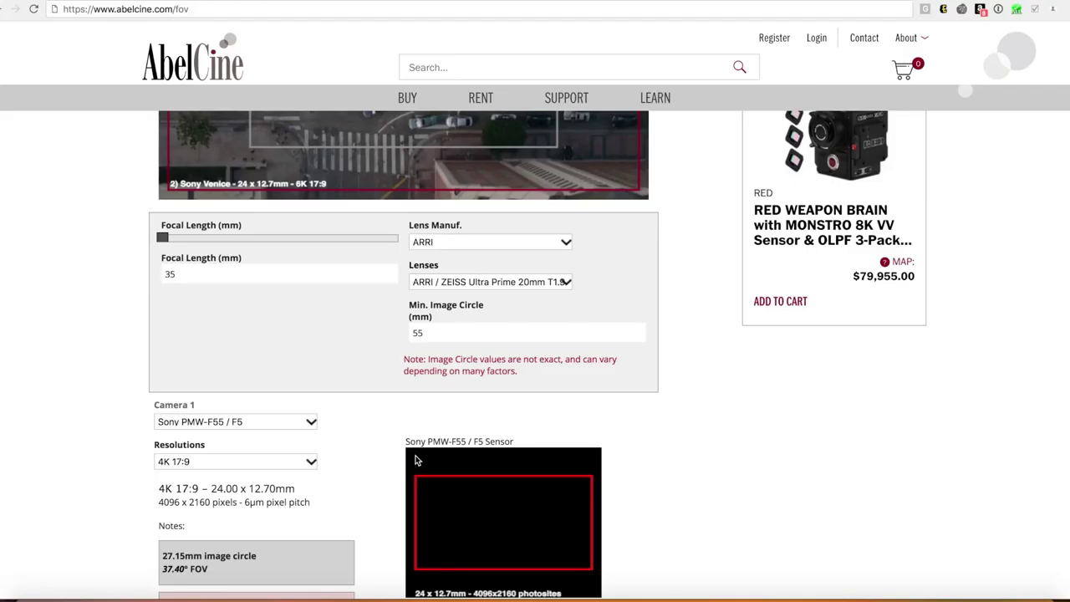
- Choose the ARRI / ZEISS Ultra Prime 24mm T1.9 lens and view the redrawn 24 mm overlay
scroll(416, 460, up, 2)
click(509, 376)
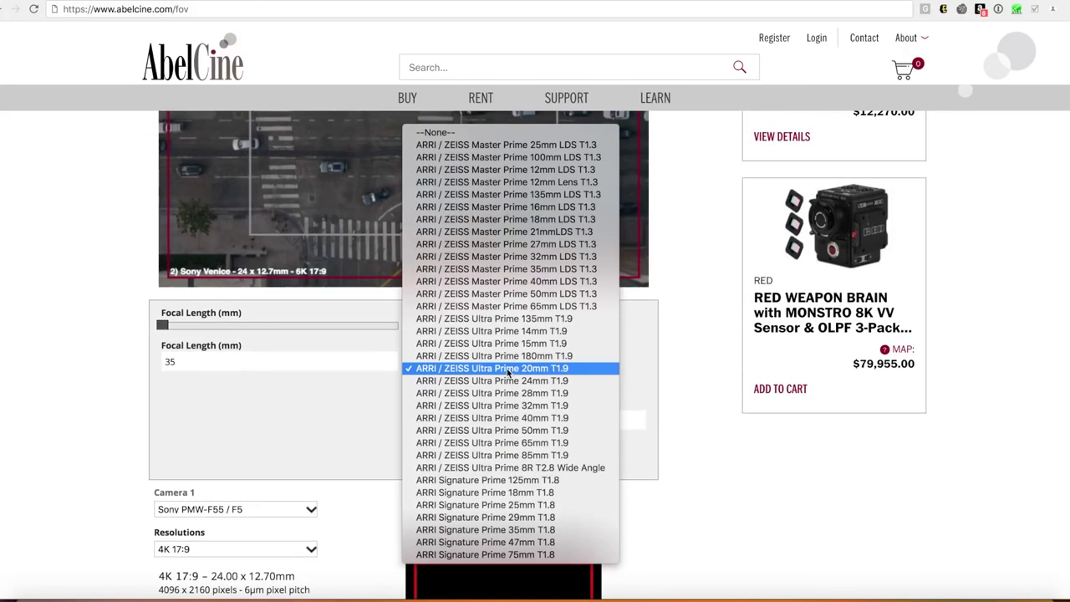
click(509, 381)
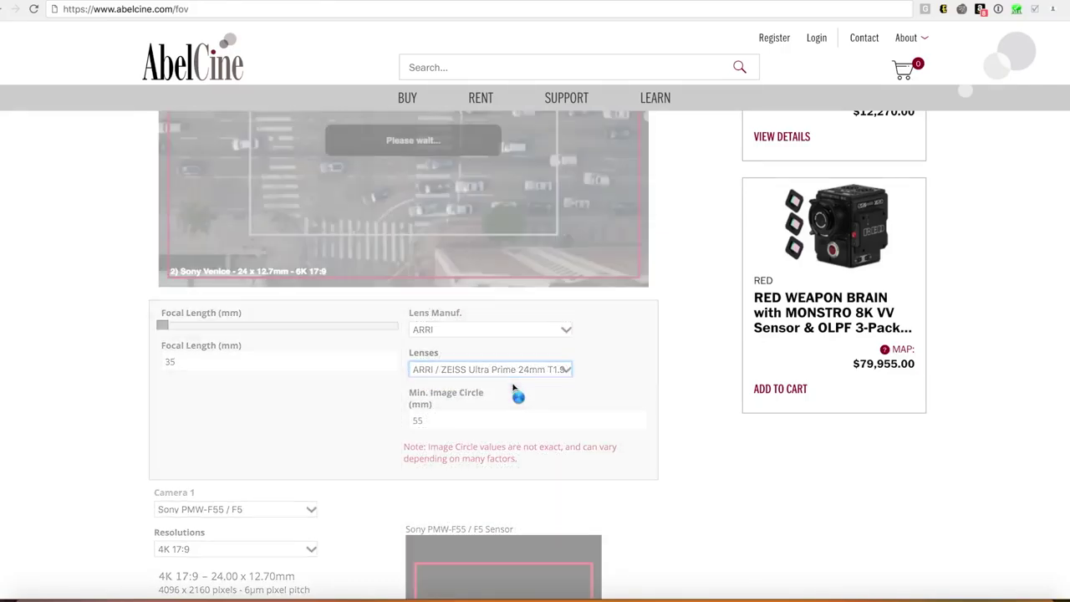
scroll(487, 380, up, 4)
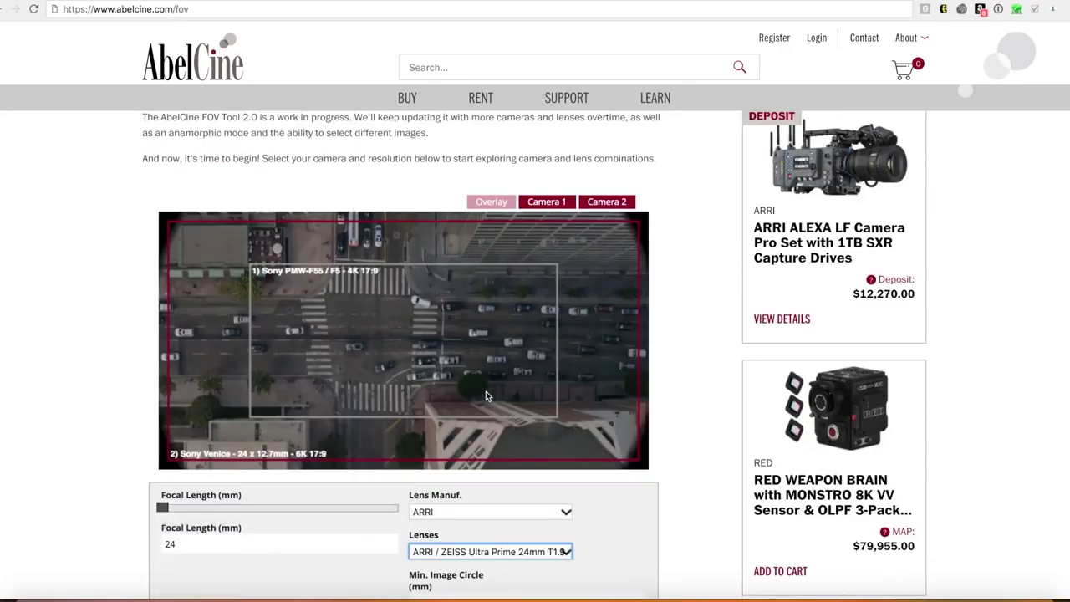